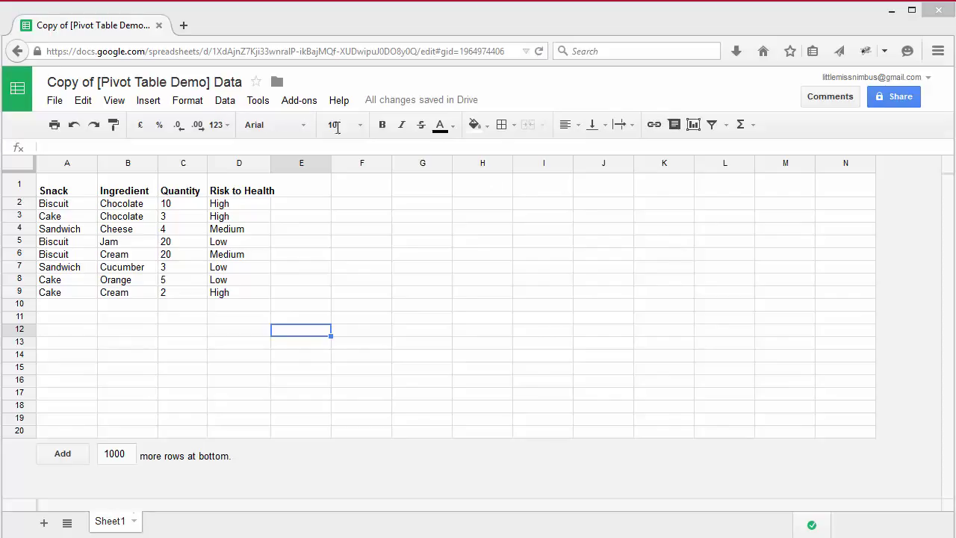
Select the whole snack data sheet and create a new pivot table from it
{"action": "left_click", "coordinate": [128, 194]}
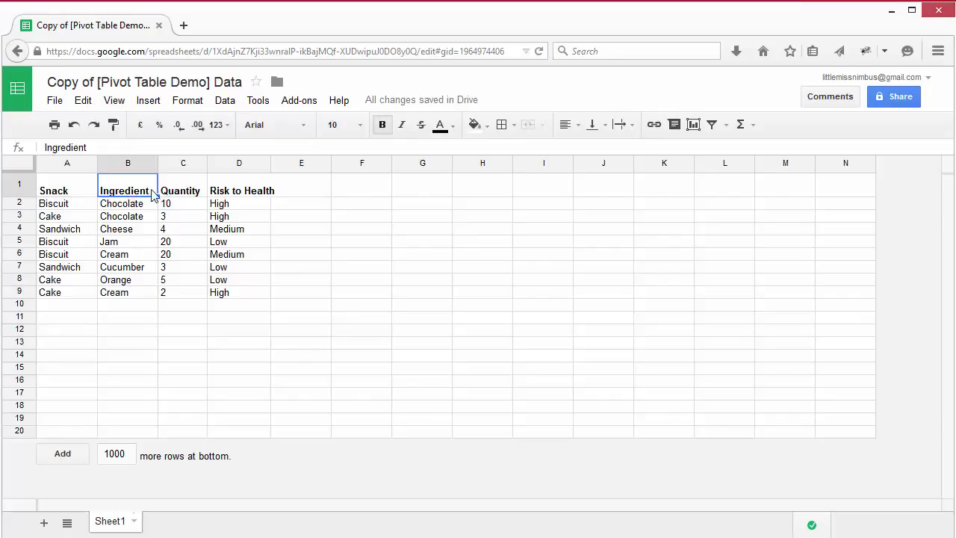
{"action": "left_click", "coordinate": [183, 192]}
{"action": "left_click", "coordinate": [259, 194]}
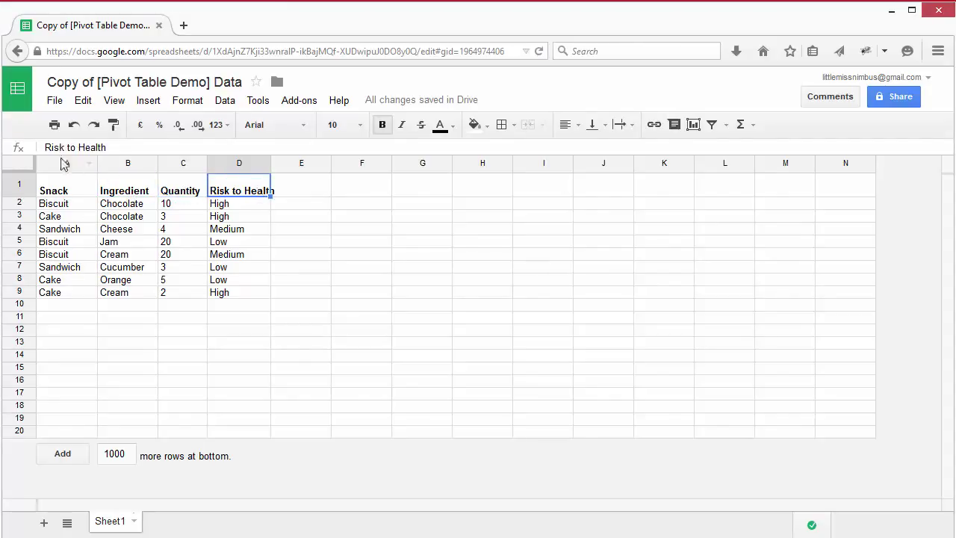
{"action": "left_click", "coordinate": [22, 163]}
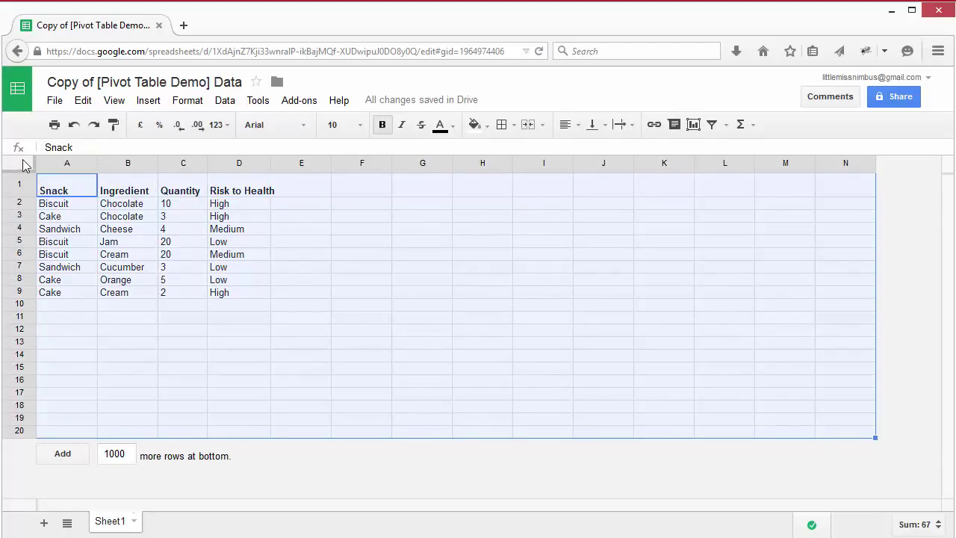
{"action": "left_click", "coordinate": [228, 103]}
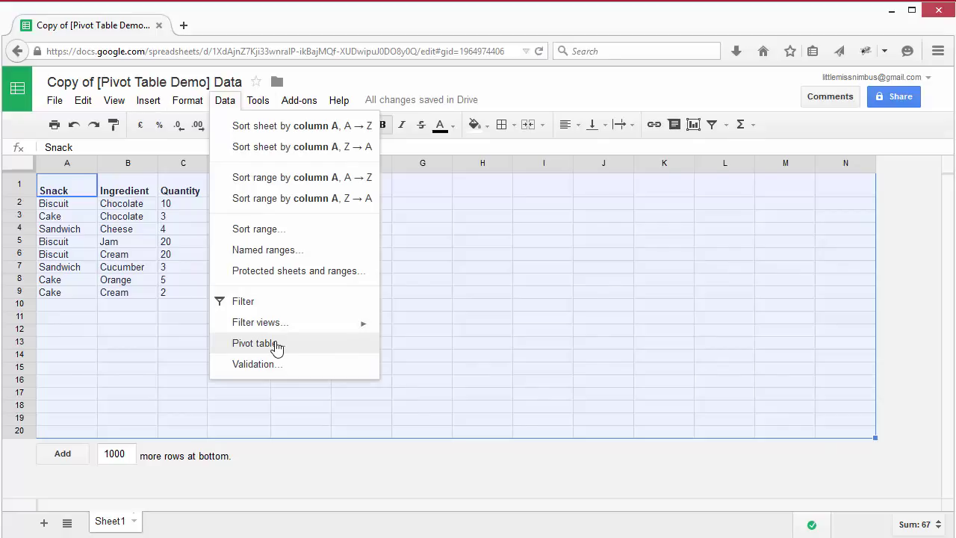
{"action": "left_click", "coordinate": [254, 344]}
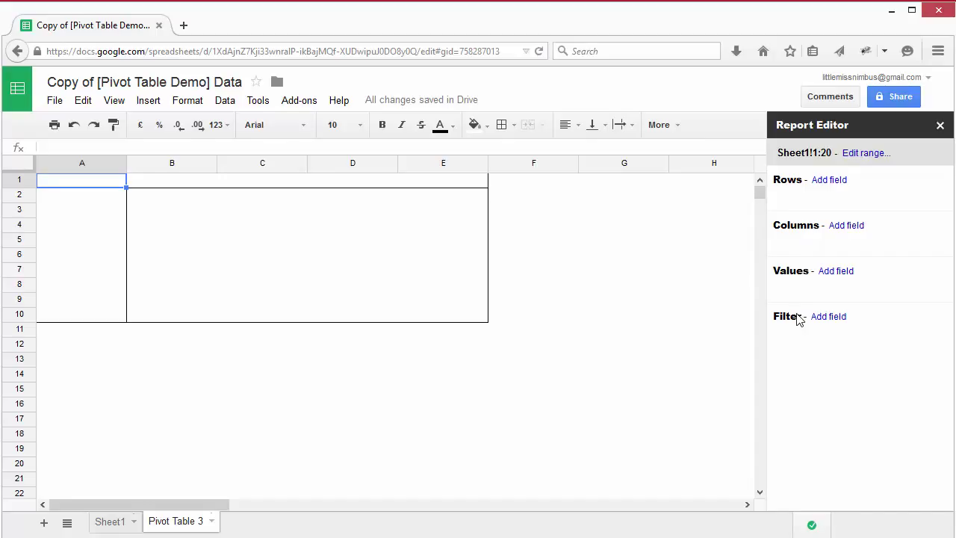
In the empty Pivot Table 3 editor, bring up the field choices for Rows
{"action": "left_click", "coordinate": [837, 182]}
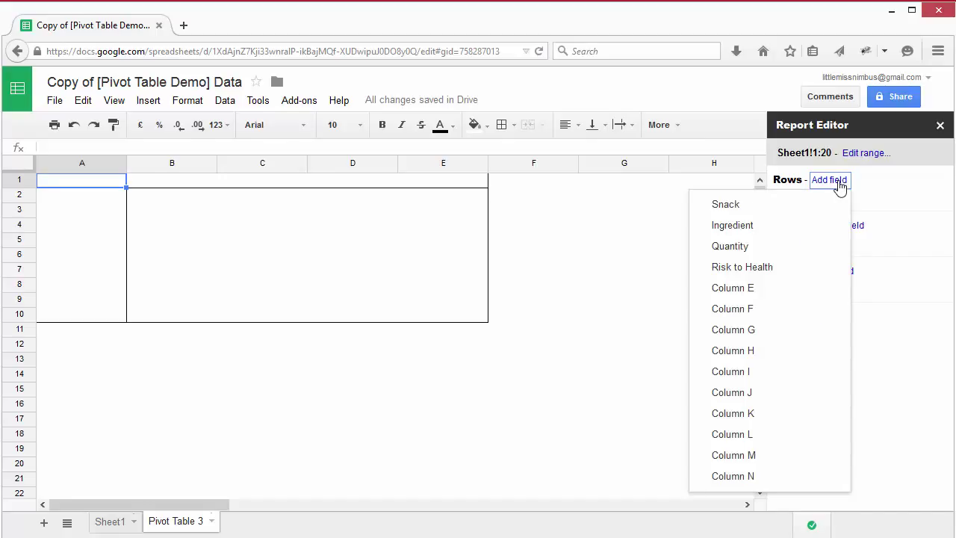
{"action": "left_click", "coordinate": [891, 186]}
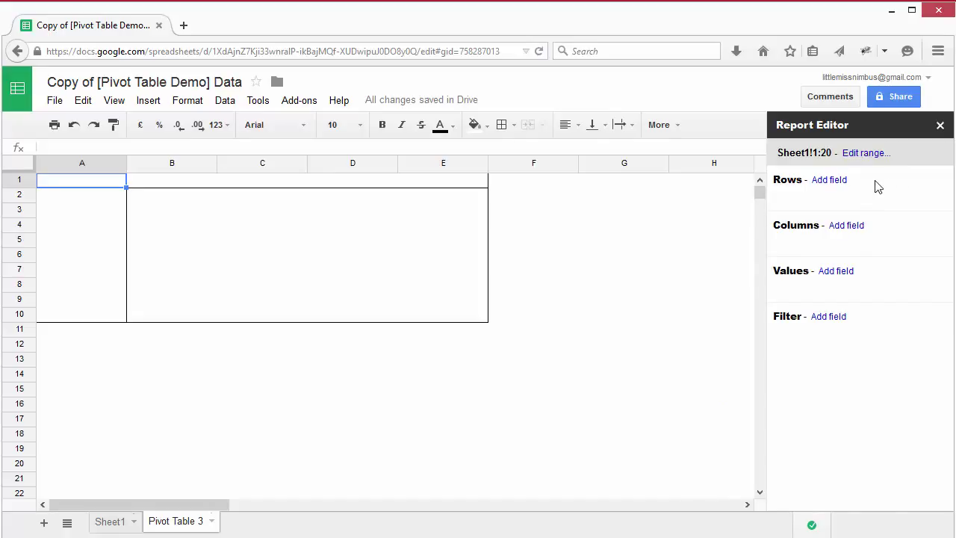
{"action": "left_click", "coordinate": [821, 180]}
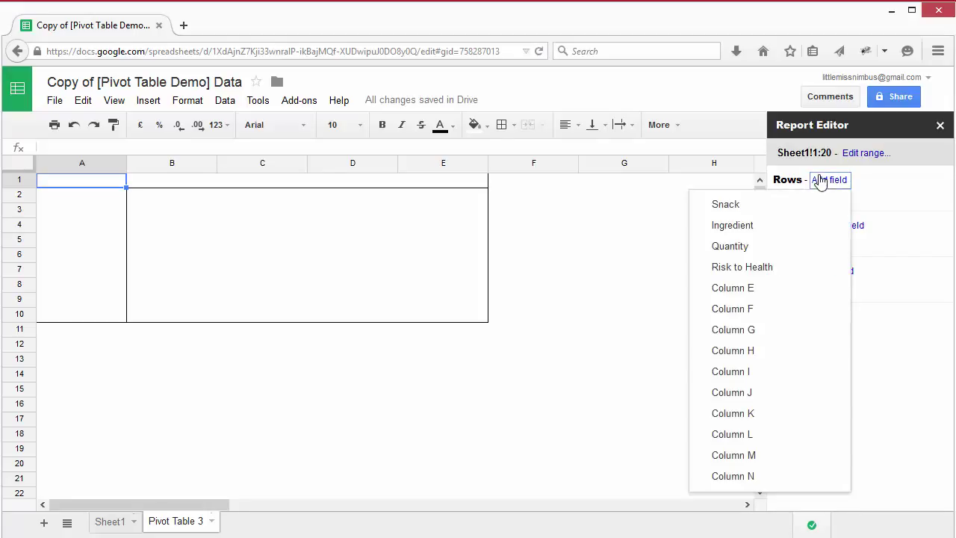
Group pivot rows by Snack (Biscuit, Cake, Sandwich), then return to the Sheet1 data
{"action": "left_click", "coordinate": [728, 205]}
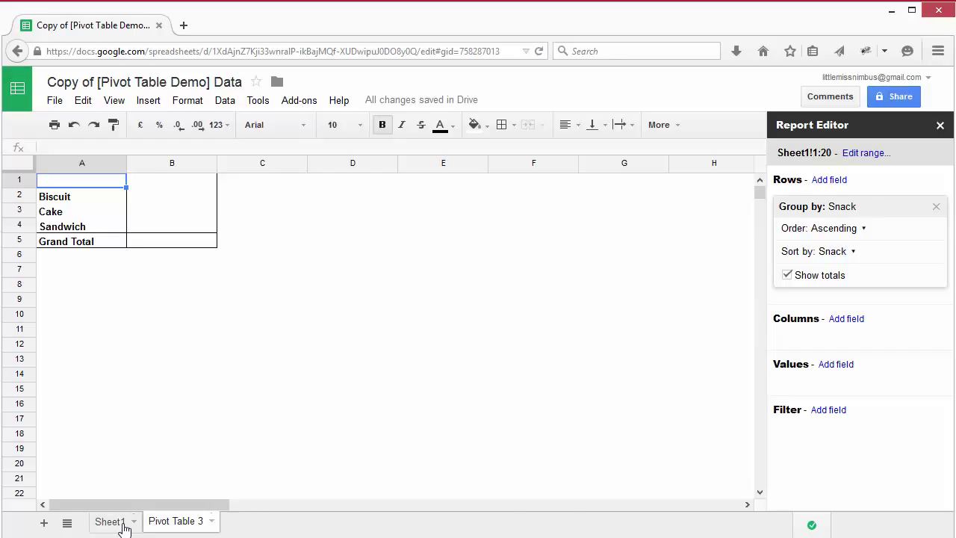
{"action": "left_click", "coordinate": [124, 523]}
{"action": "left_click", "coordinate": [76, 203]}
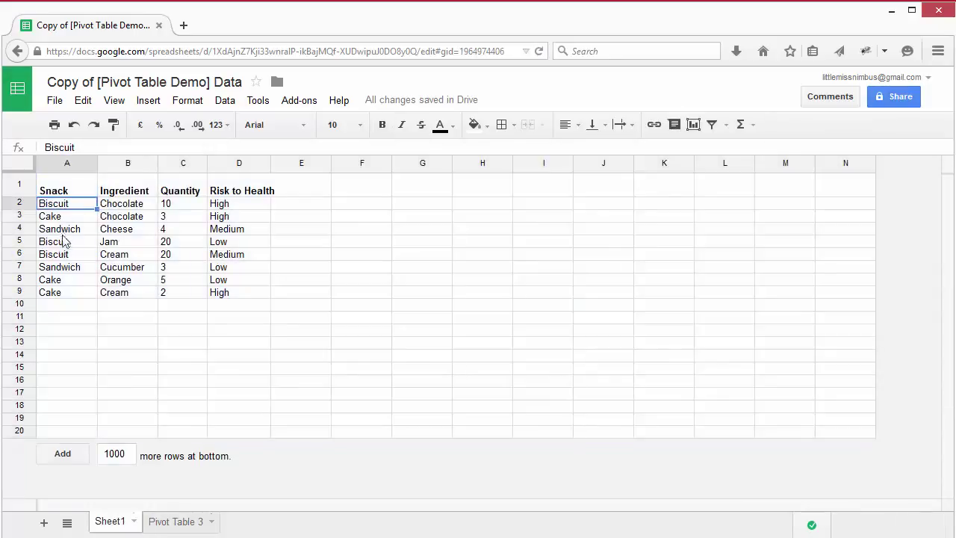
{"action": "left_click", "coordinate": [65, 241]}
{"action": "left_click", "coordinate": [58, 255]}
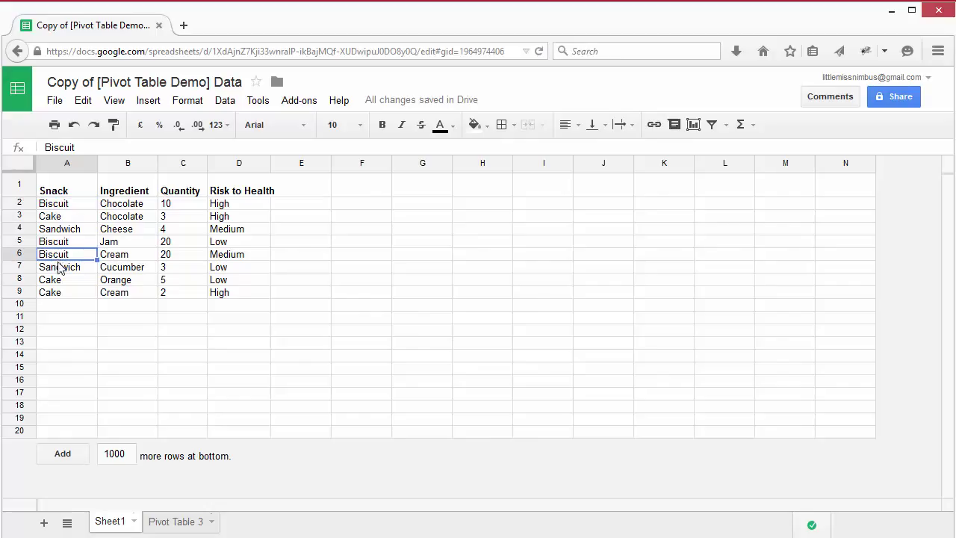
{"action": "left_click", "coordinate": [58, 267]}
{"action": "left_click", "coordinate": [64, 231]}
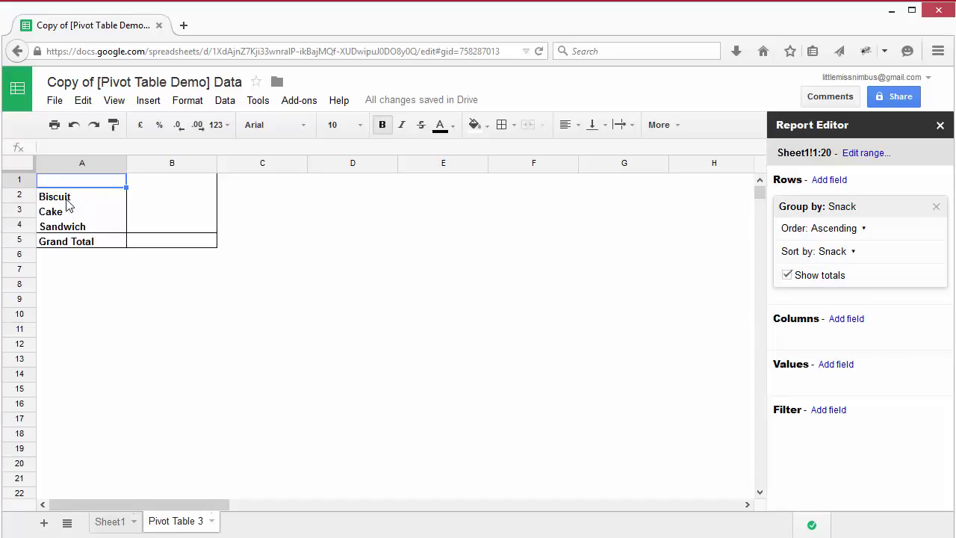
Add Ingredient as a row grouping and move it above Snack as the outer group
{"action": "left_click", "coordinate": [835, 182]}
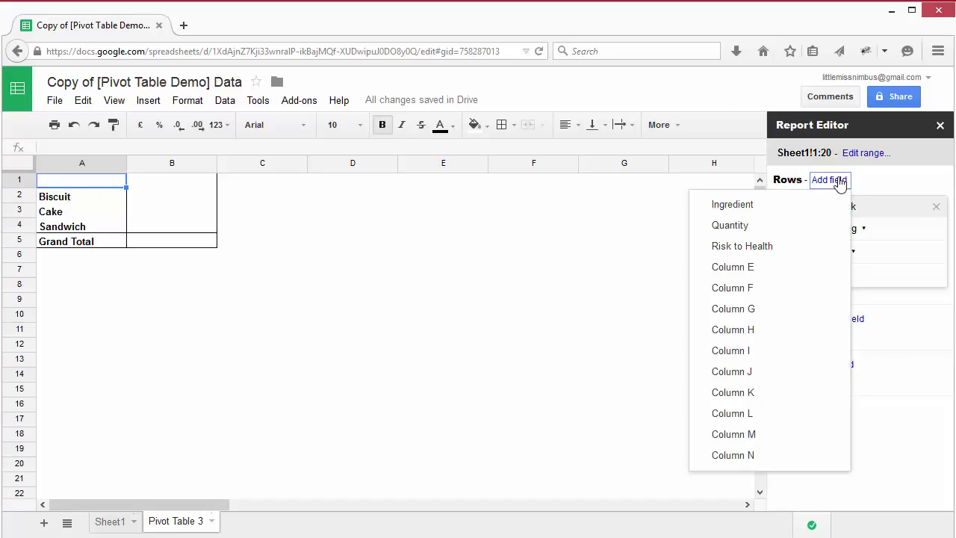
{"action": "left_click", "coordinate": [761, 206]}
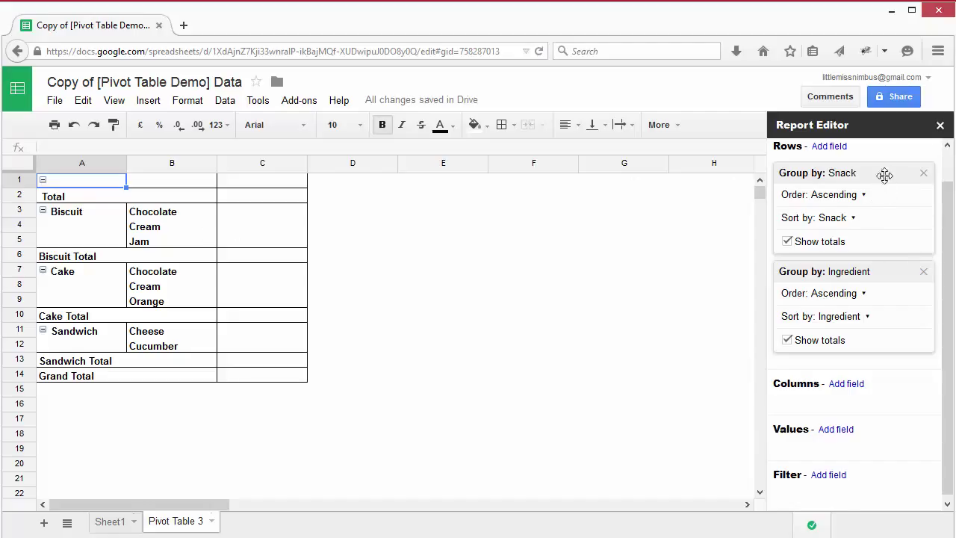
{"action": "left_click_drag", "start_coordinate": [884, 174], "coordinate": [890, 309]}
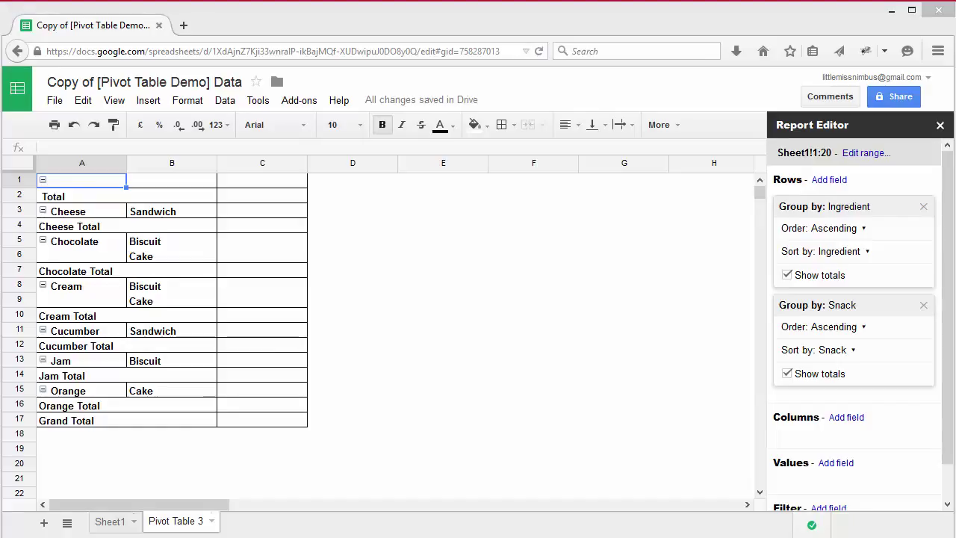
Remove the Ingredient grouping and sum Quantity per snack: Biscuit 50, Cake 10, Sandwich 7
{"action": "left_click", "coordinate": [924, 206]}
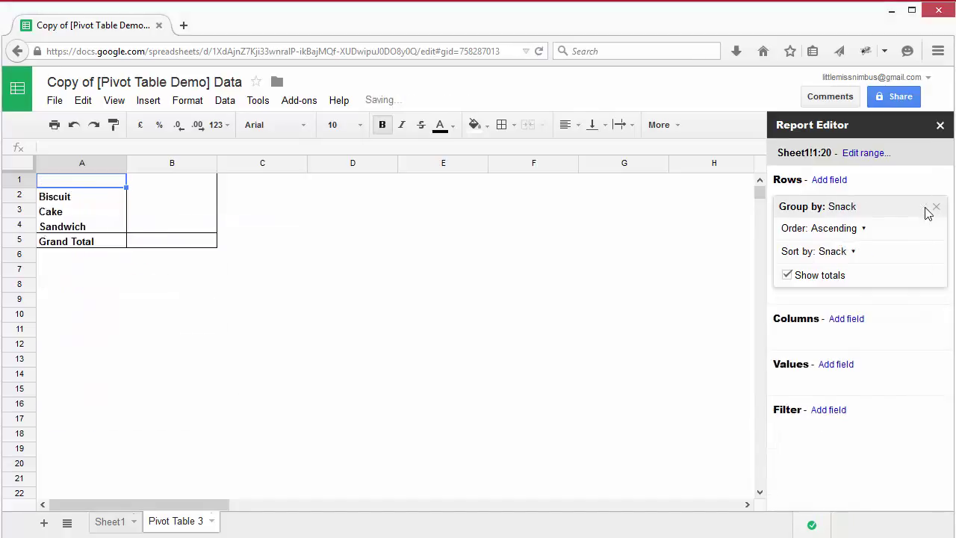
{"action": "left_click", "coordinate": [835, 365]}
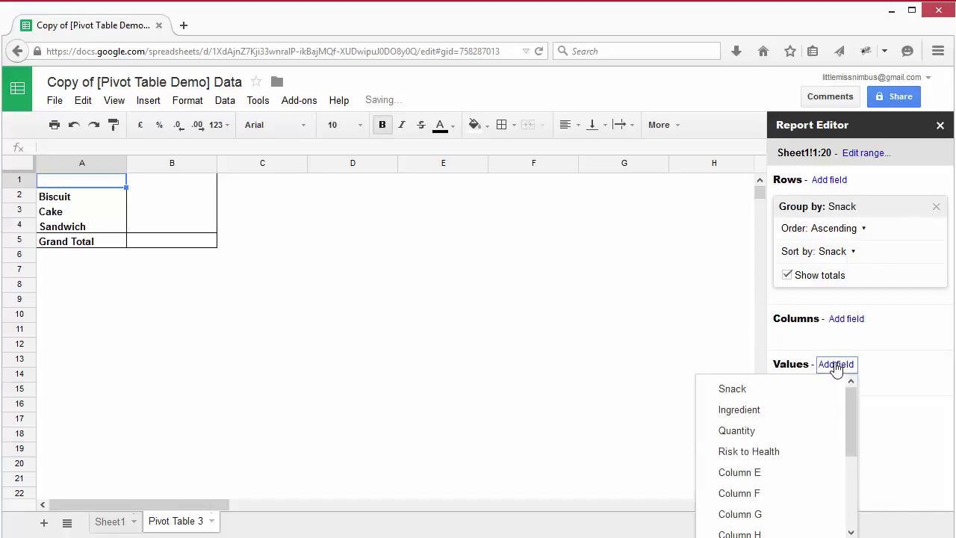
{"action": "left_click", "coordinate": [756, 430]}
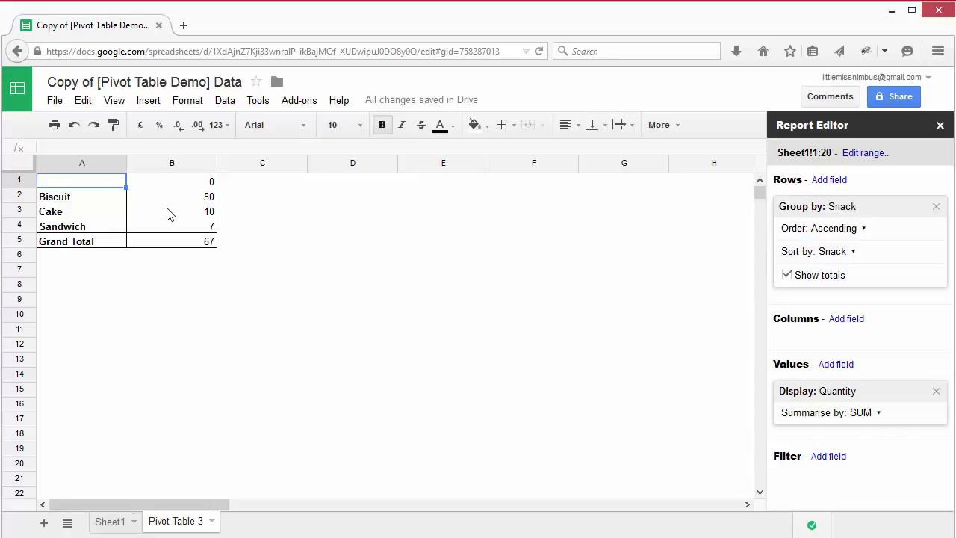
{"action": "left_click", "coordinate": [879, 415]}
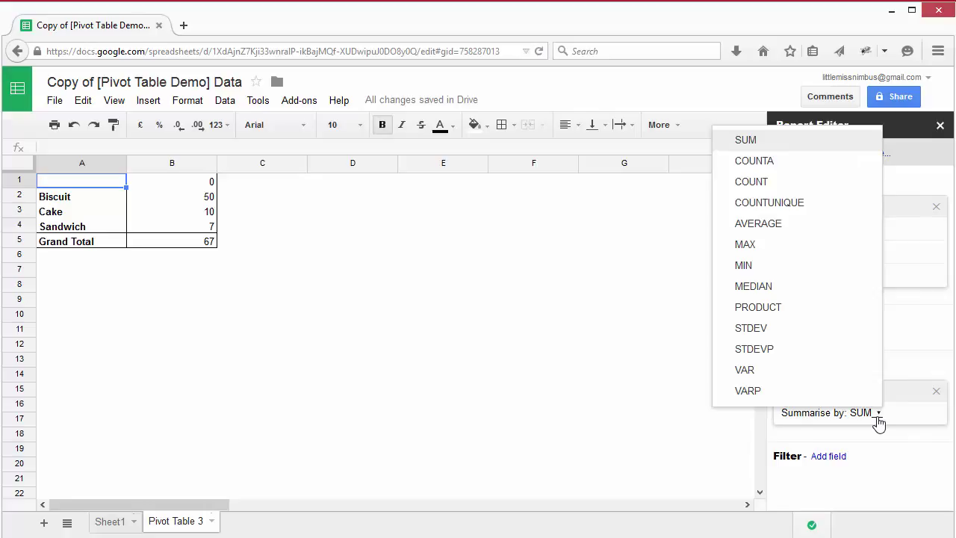
Summarise Quantity with COUNTA, giving Biscuit 3, Cake 3, Sandwich 2, Grand Total 8
{"action": "left_click", "coordinate": [779, 166]}
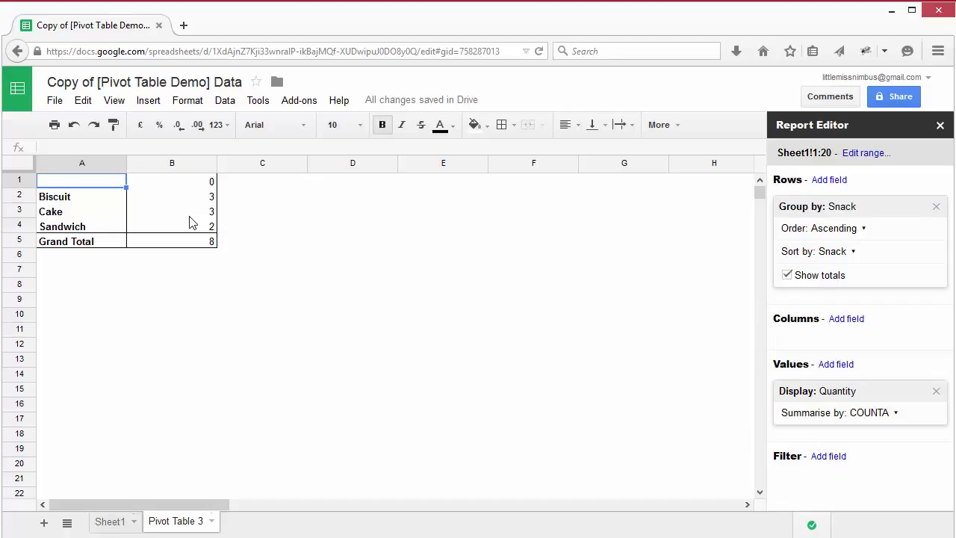
{"action": "left_click", "coordinate": [892, 417]}
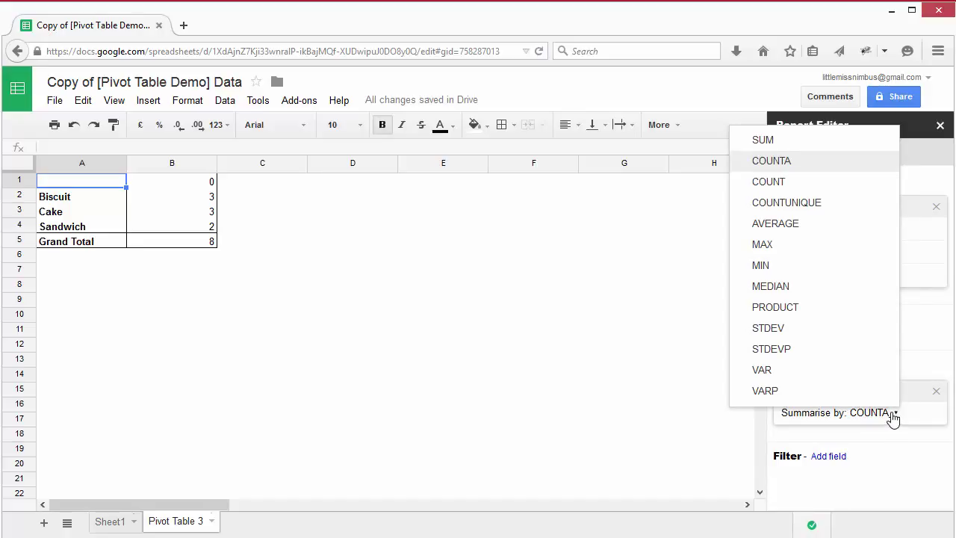
{"action": "left_click", "coordinate": [893, 415]}
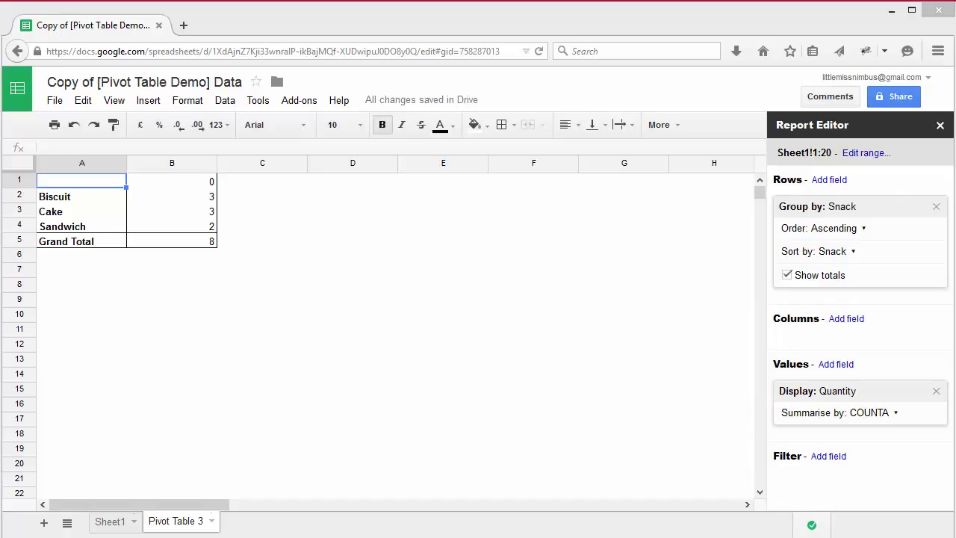
Add Risk to Health as pivot columns (High, Low, Medium) and inspect the resulting counts
{"action": "left_click", "coordinate": [851, 319]}
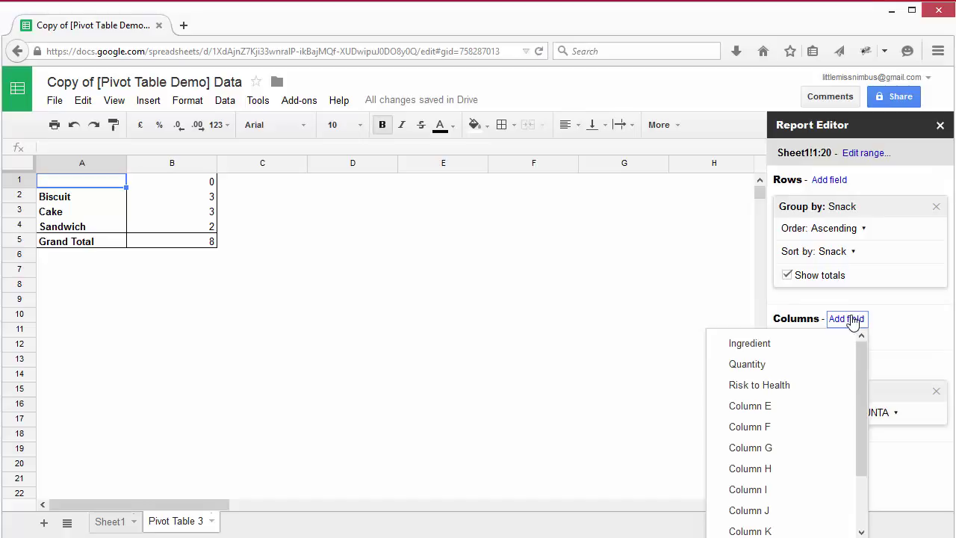
{"action": "left_click", "coordinate": [789, 387]}
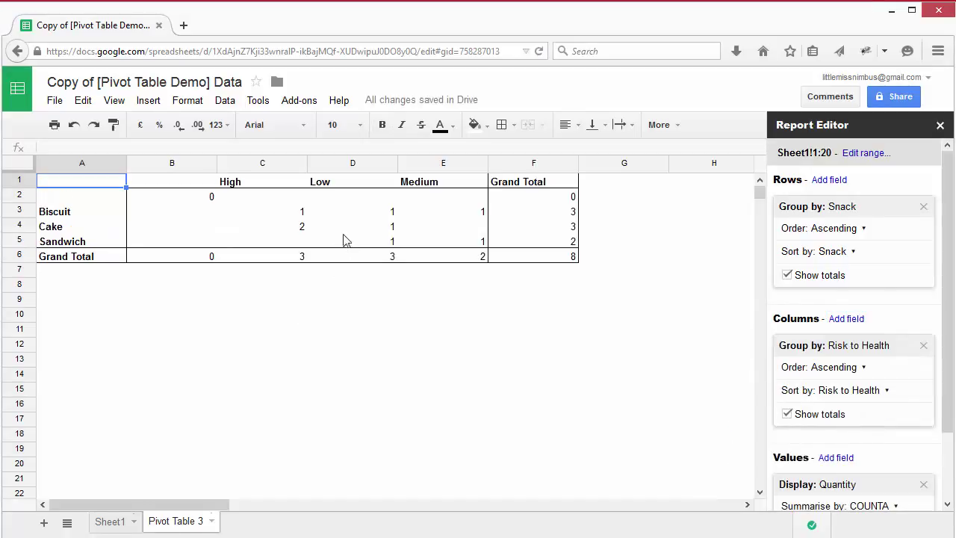
{"action": "left_click", "coordinate": [279, 186]}
{"action": "left_click", "coordinate": [350, 186]}
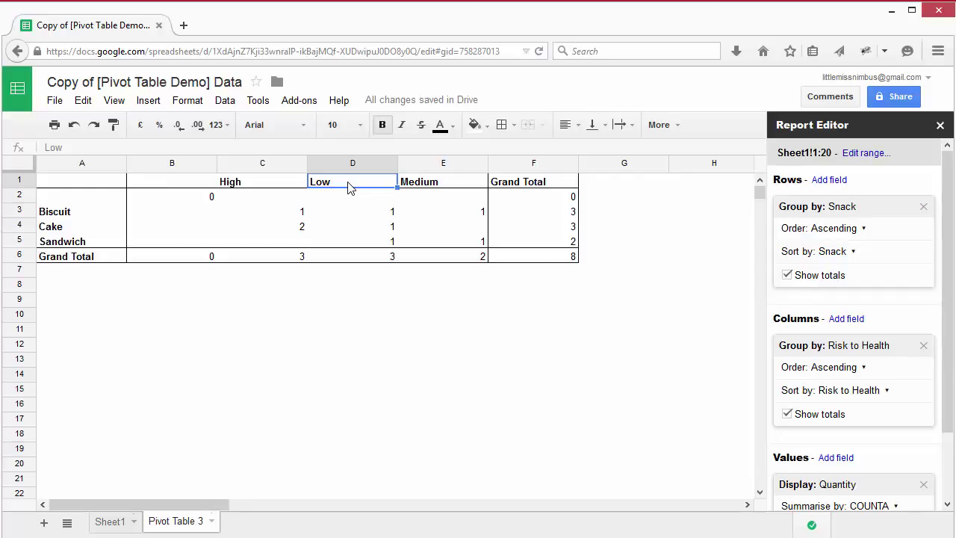
{"action": "left_click", "coordinate": [288, 228]}
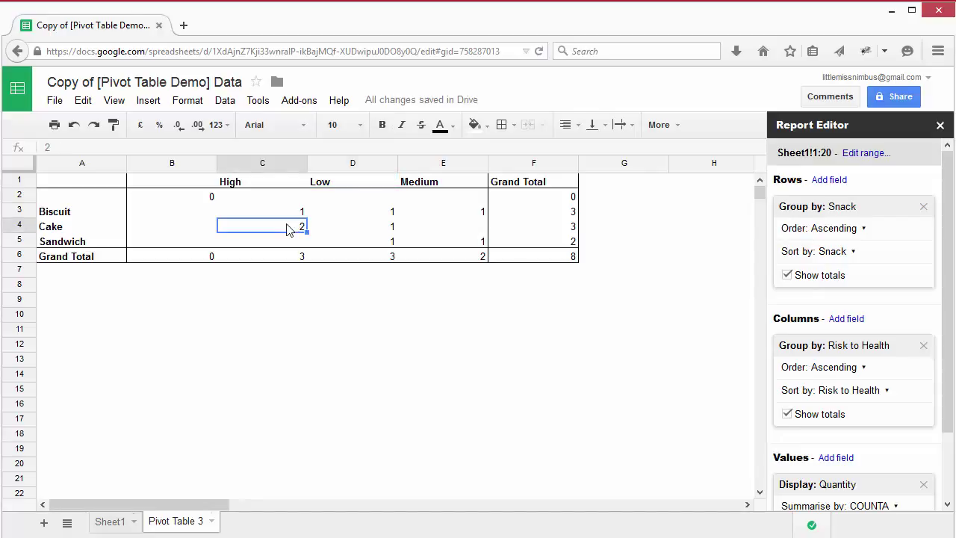
{"action": "scroll", "coordinate": [895, 437], "scroll_direction": "down", "scroll_amount": 1}
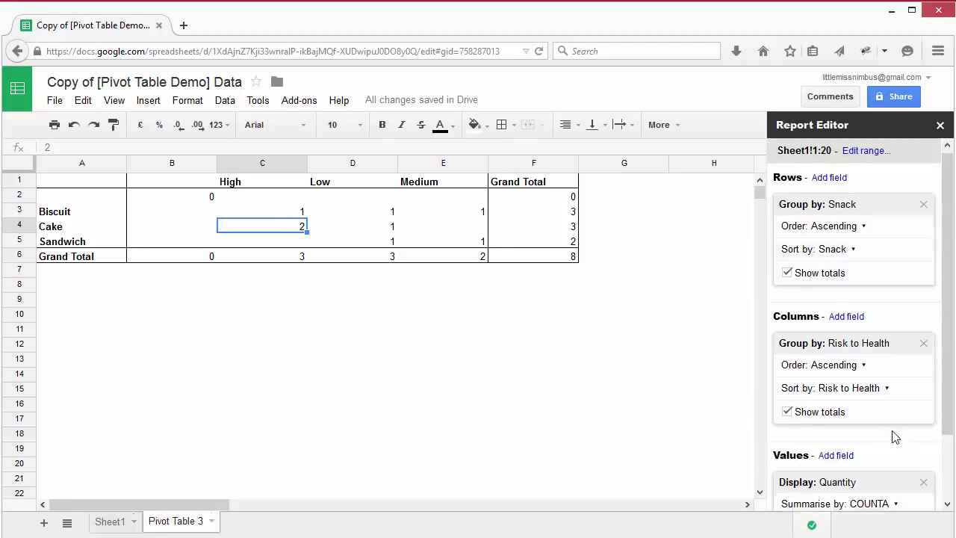
{"action": "scroll", "coordinate": [895, 437], "scroll_direction": "down", "scroll_amount": 2}
Summarise Quantity with SUM again: High 15, Low 28, Medium 24, Grand Total 67
{"action": "left_click", "coordinate": [880, 429]}
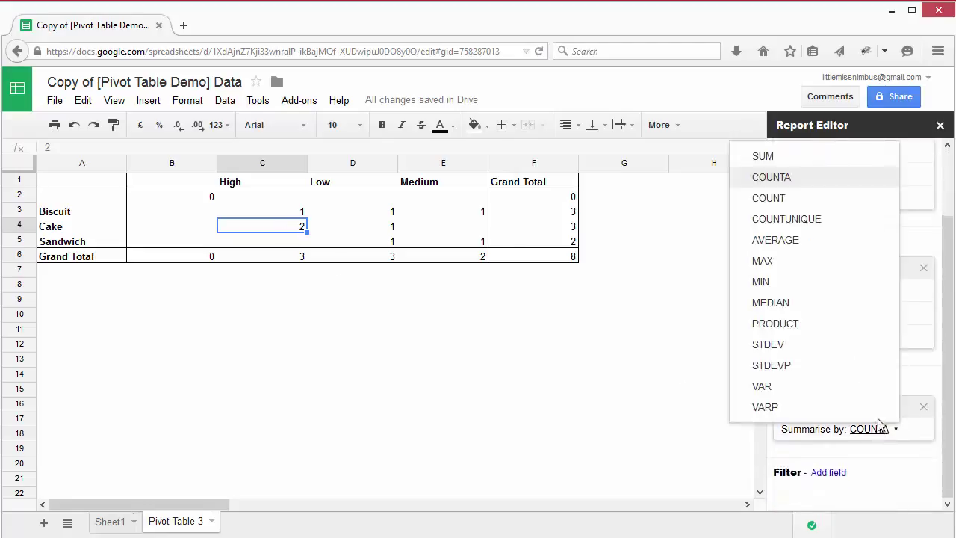
{"action": "left_click", "coordinate": [785, 162]}
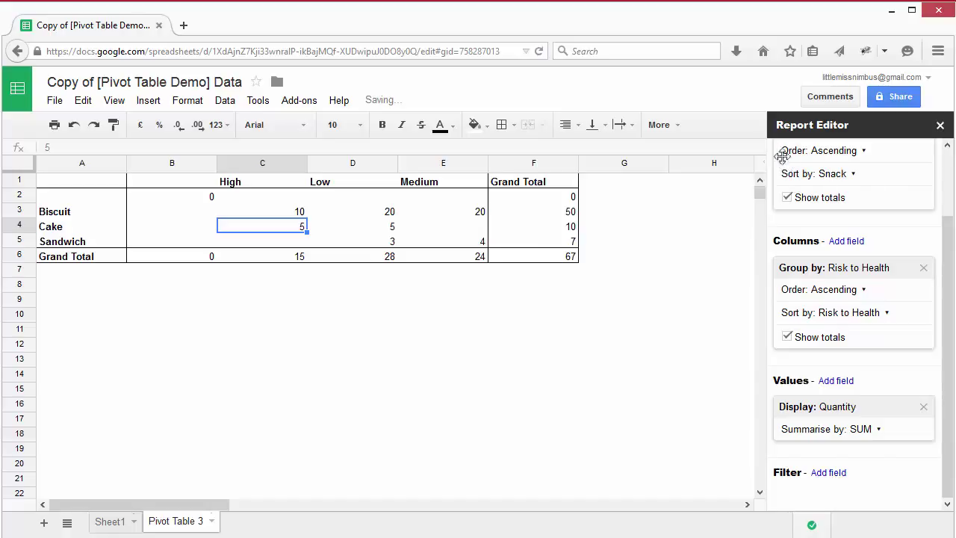